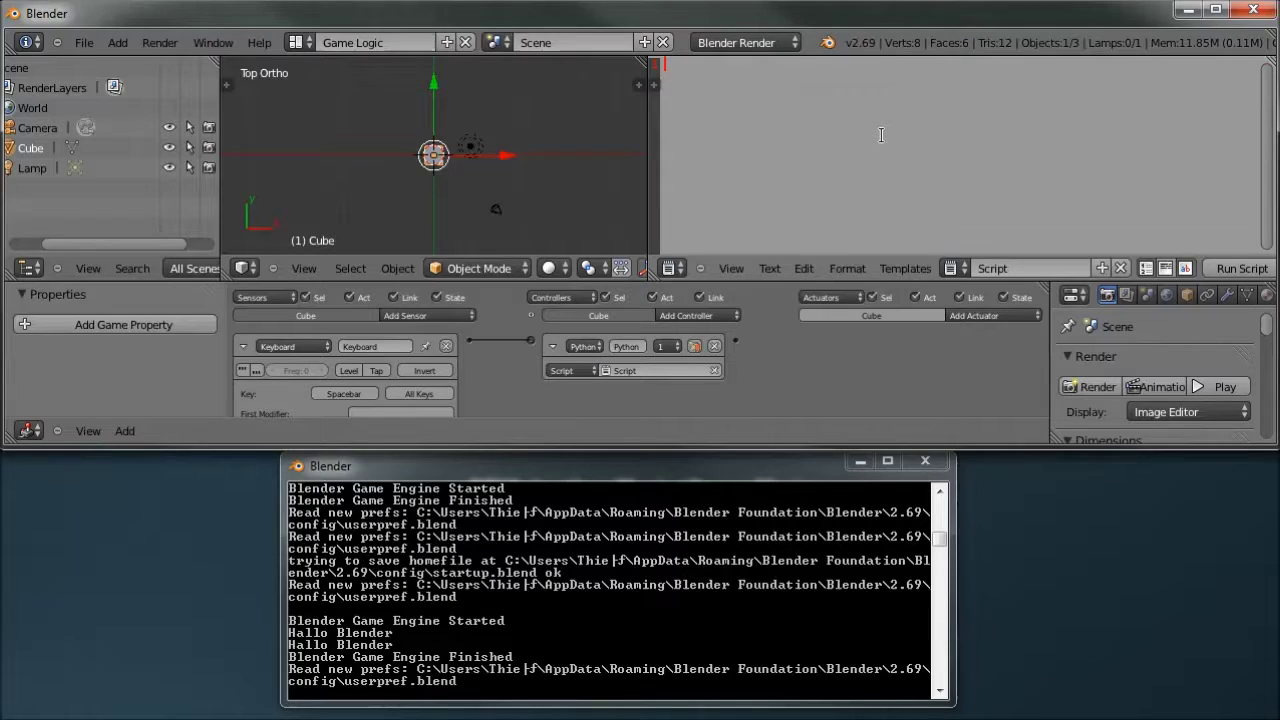
Type 42 into the empty Script text in the Text Editor.
type("42")
Replace the script contents with print(42+1).
key("BackSpace")
key("BackSpace")
type("print")
type("()")
key("Left")
type("42")
type("+")
type("1")
Run the game to print 43 in the console, then remove the + sign.
left_click(841, 77)
key("p")
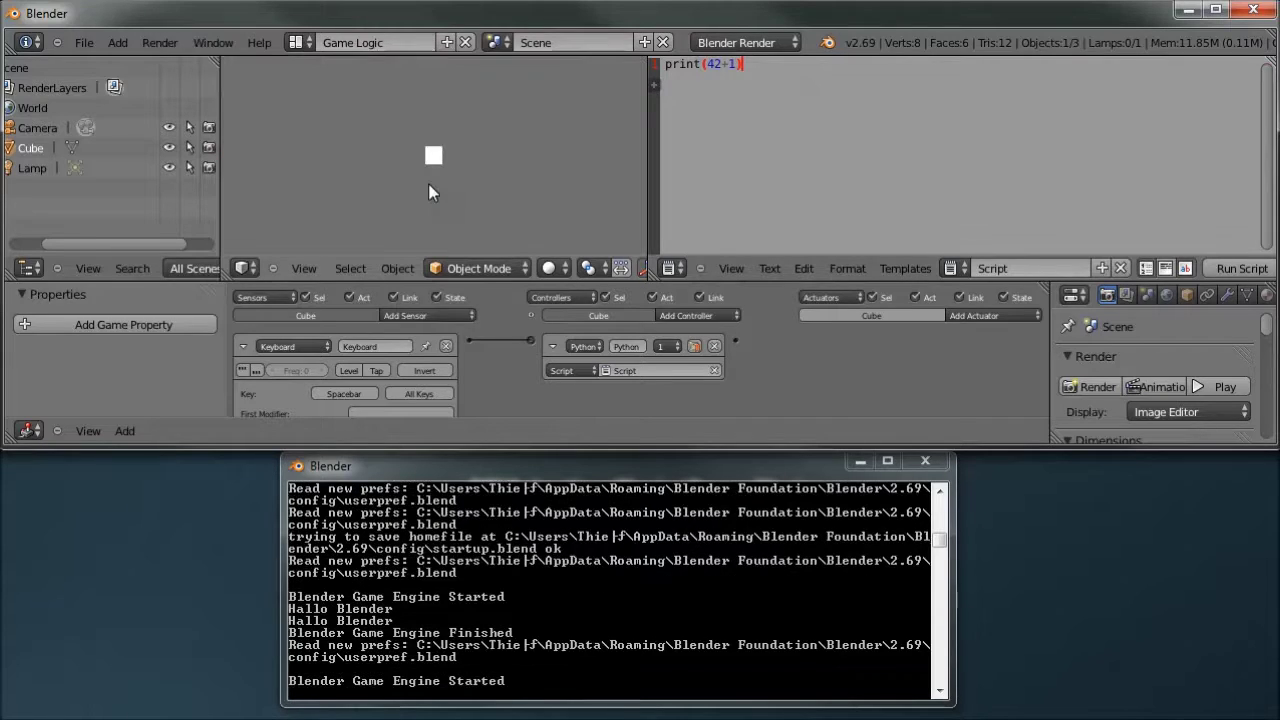
key("space")
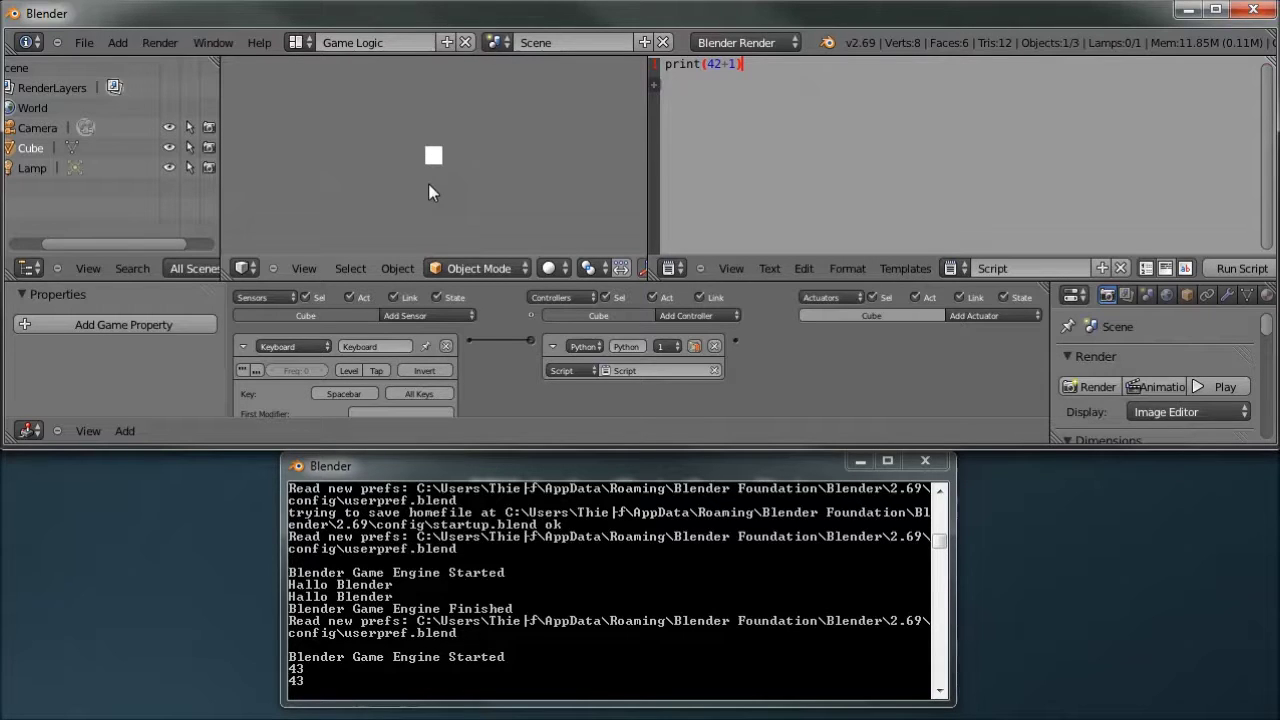
key("Escape")
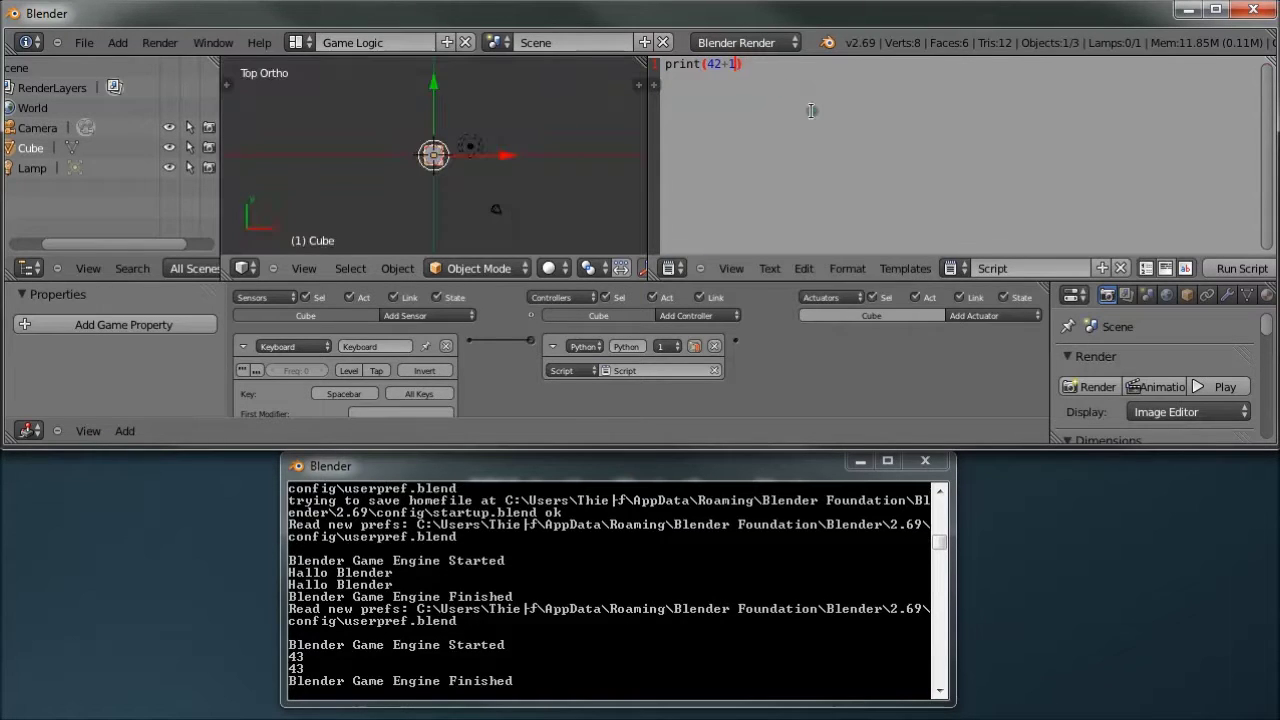
key("Left")
key("BackSpace")
Insert a minus to make print(42-1) and run the game, printing 41.
type("-")
left_click(782, 67)
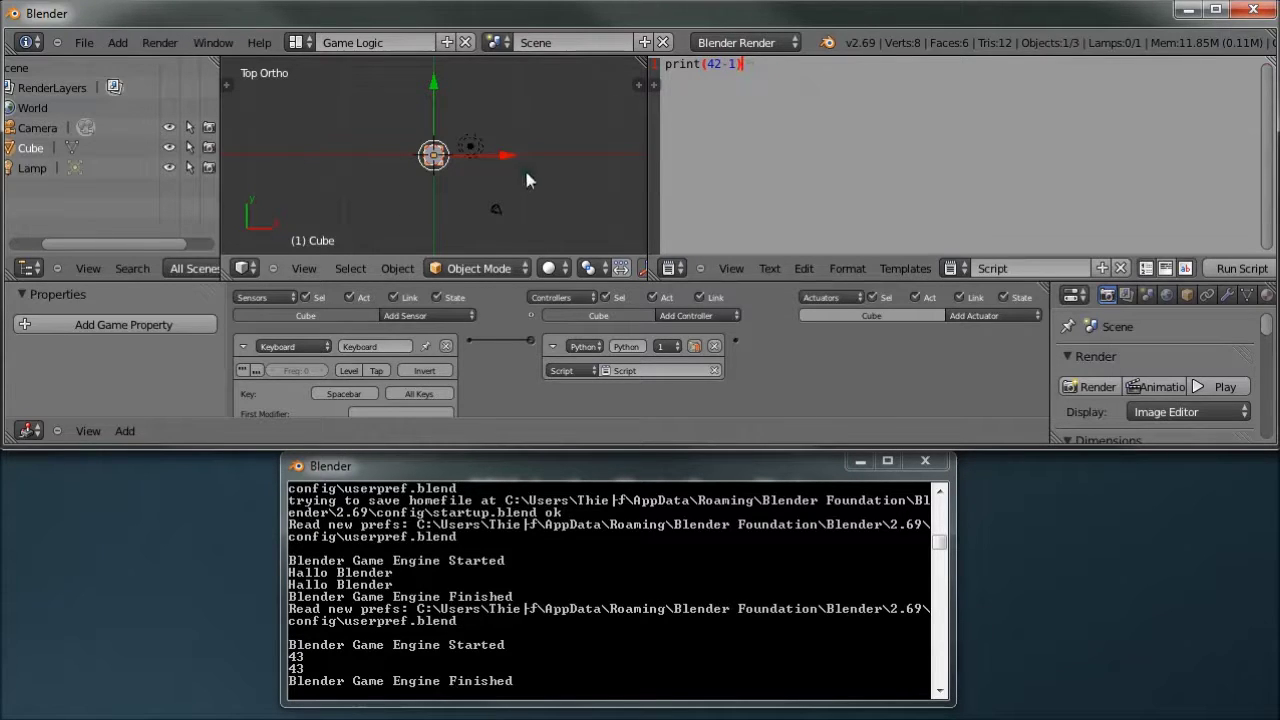
key("p")
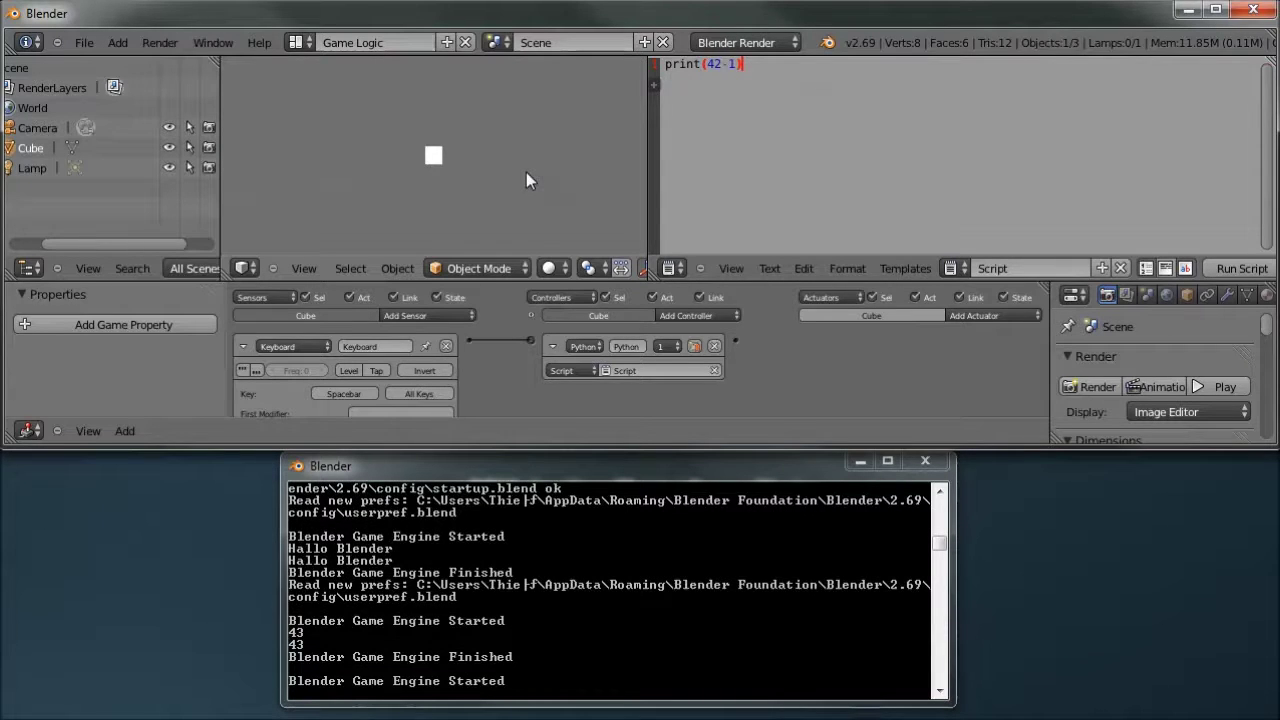
key("space")
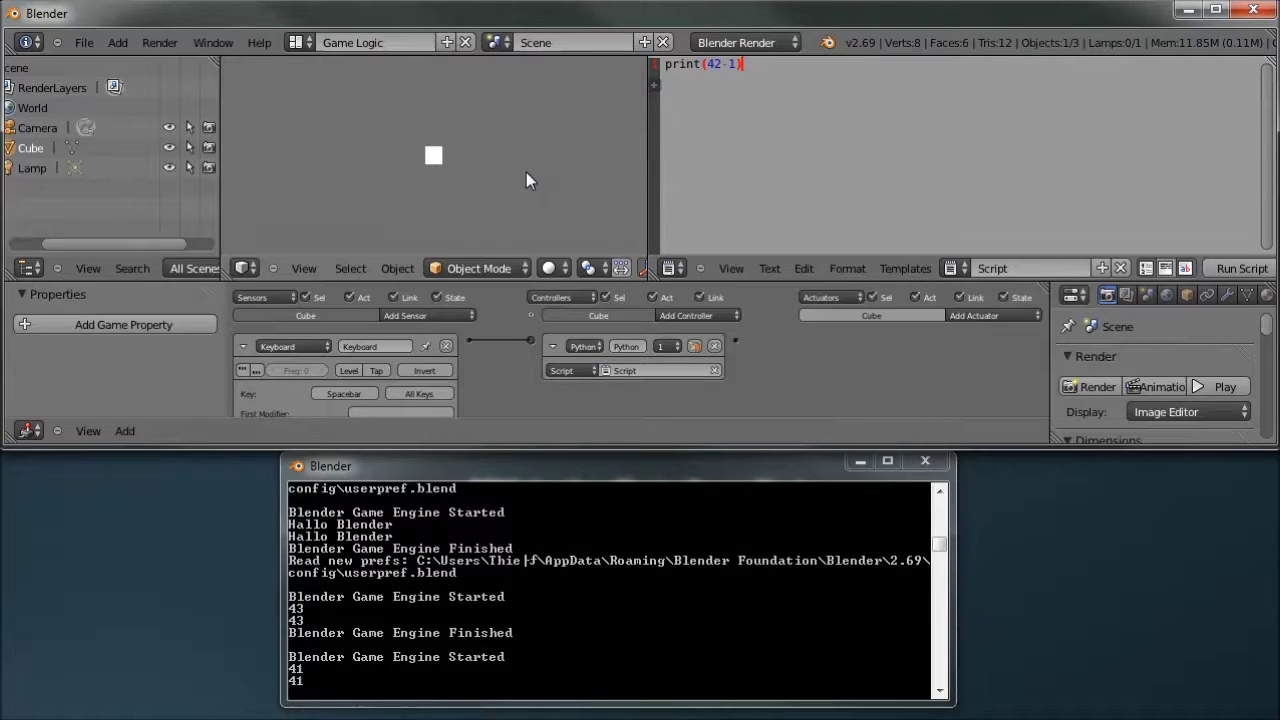
key("Escape")
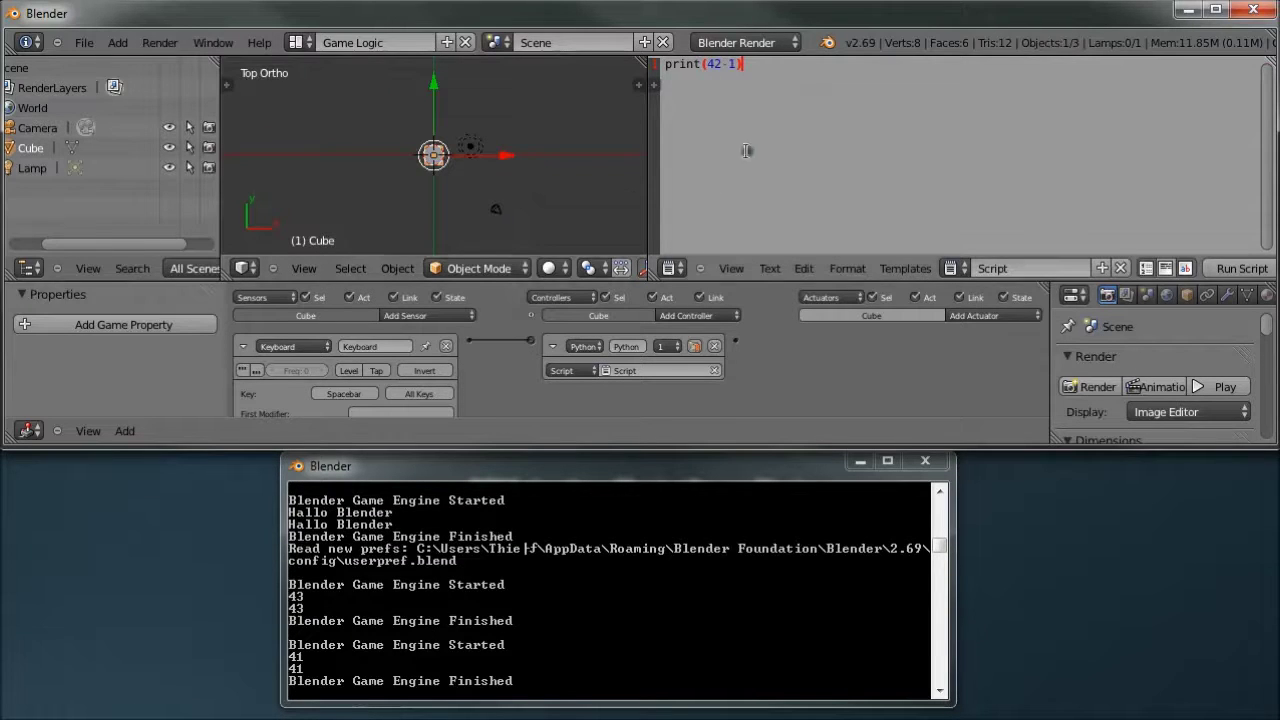
Remove the minus sign before the 1.
left_click(737, 65)
key("Left")
key("BackSpace")
Change the line to print(42*2) and run the game, printing 84 in the console.
type("*")
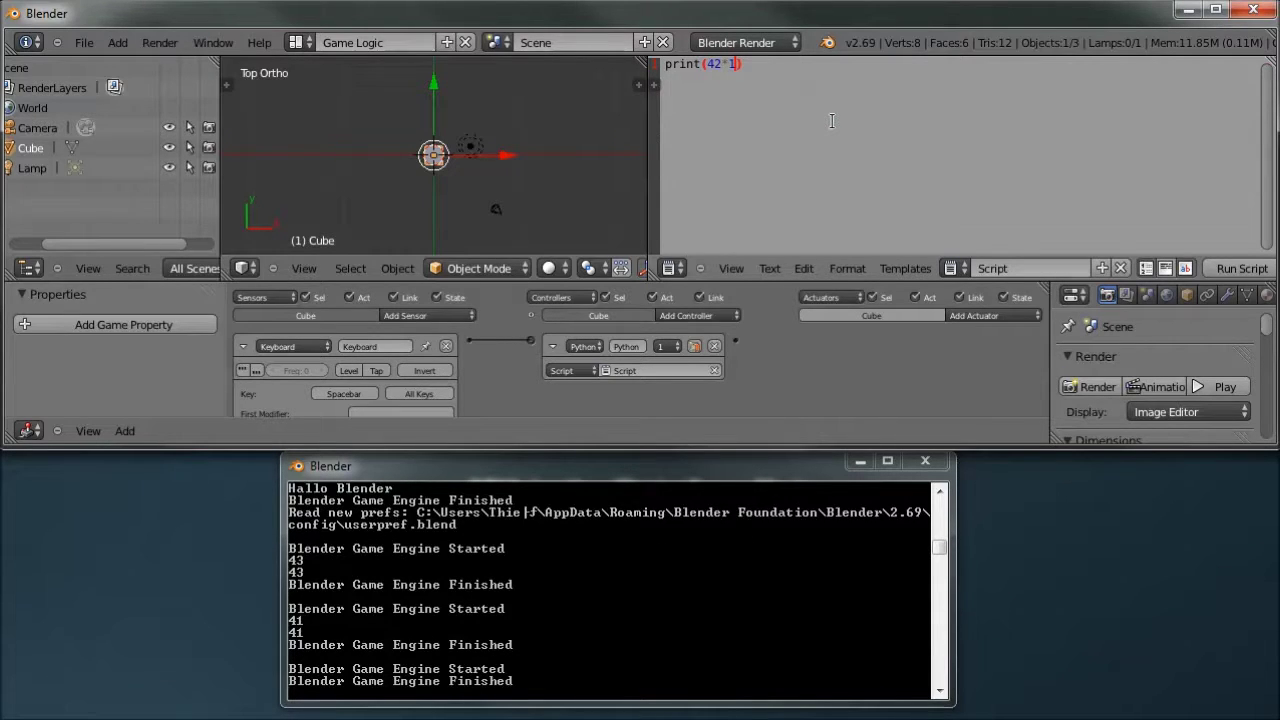
key("BackSpace")
type("2")
left_click(773, 67)
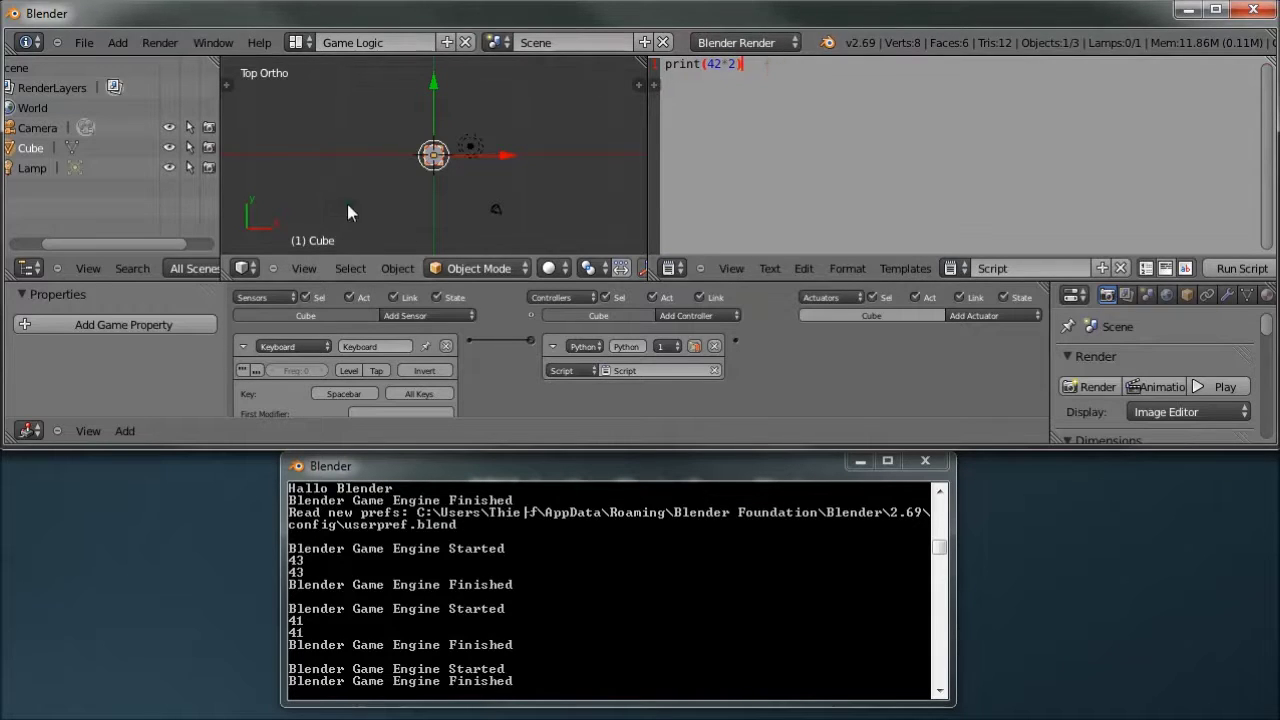
key("p")
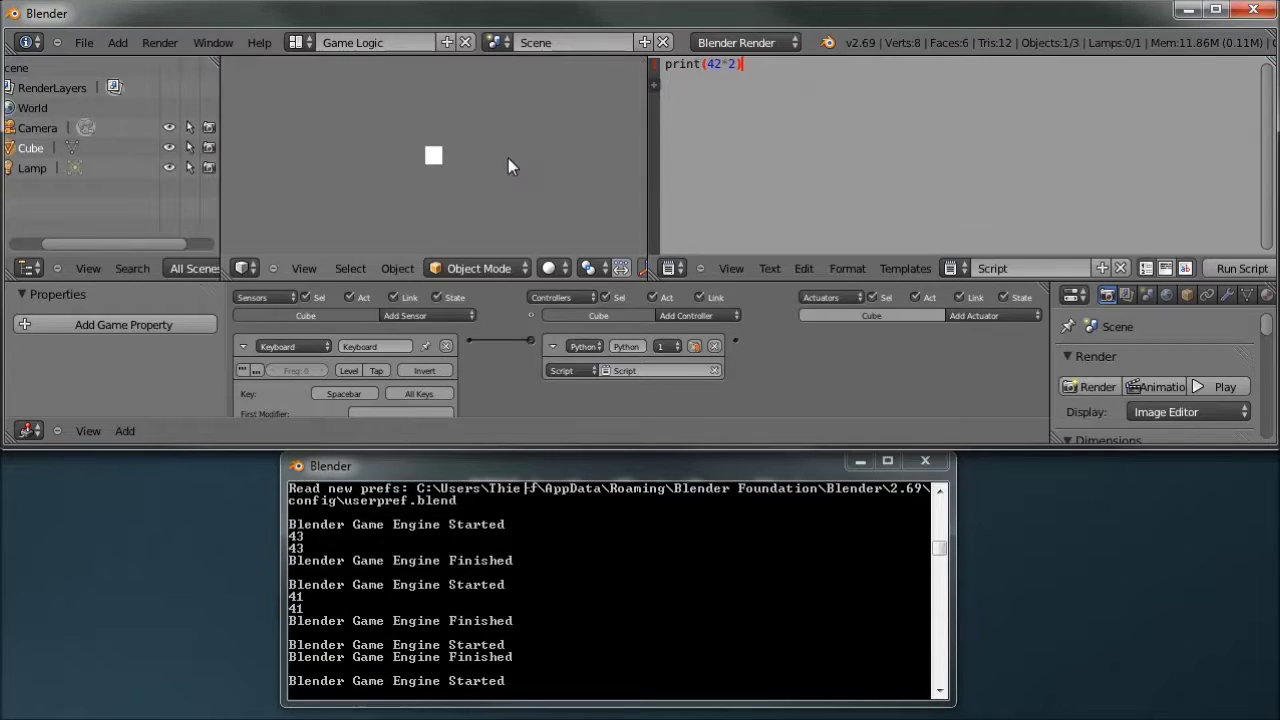
key("space")
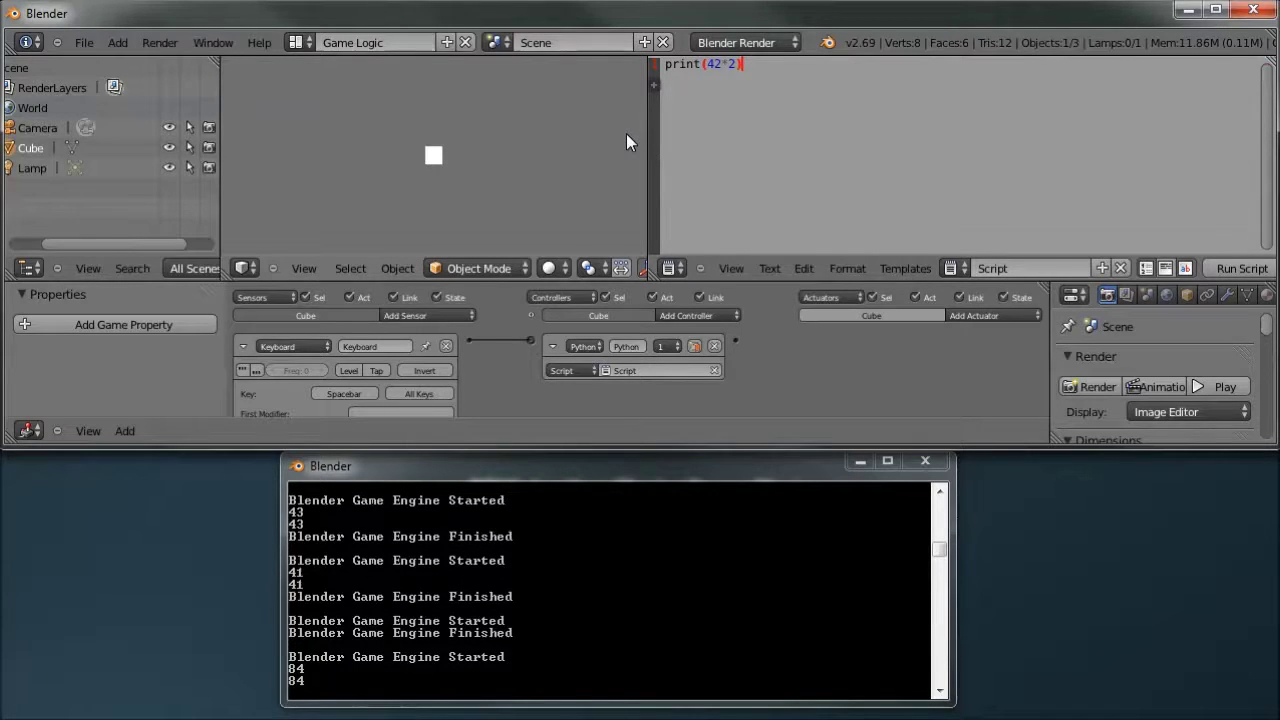
key("space")
key("Escape")
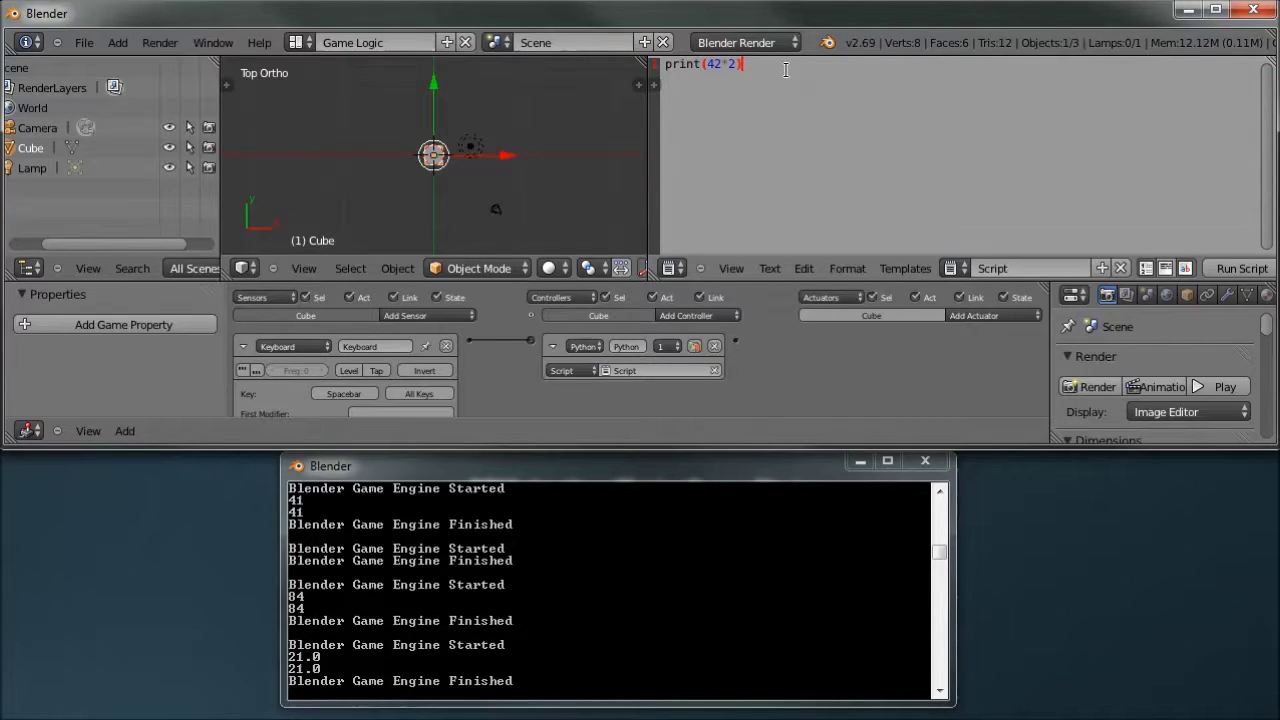
type("/")
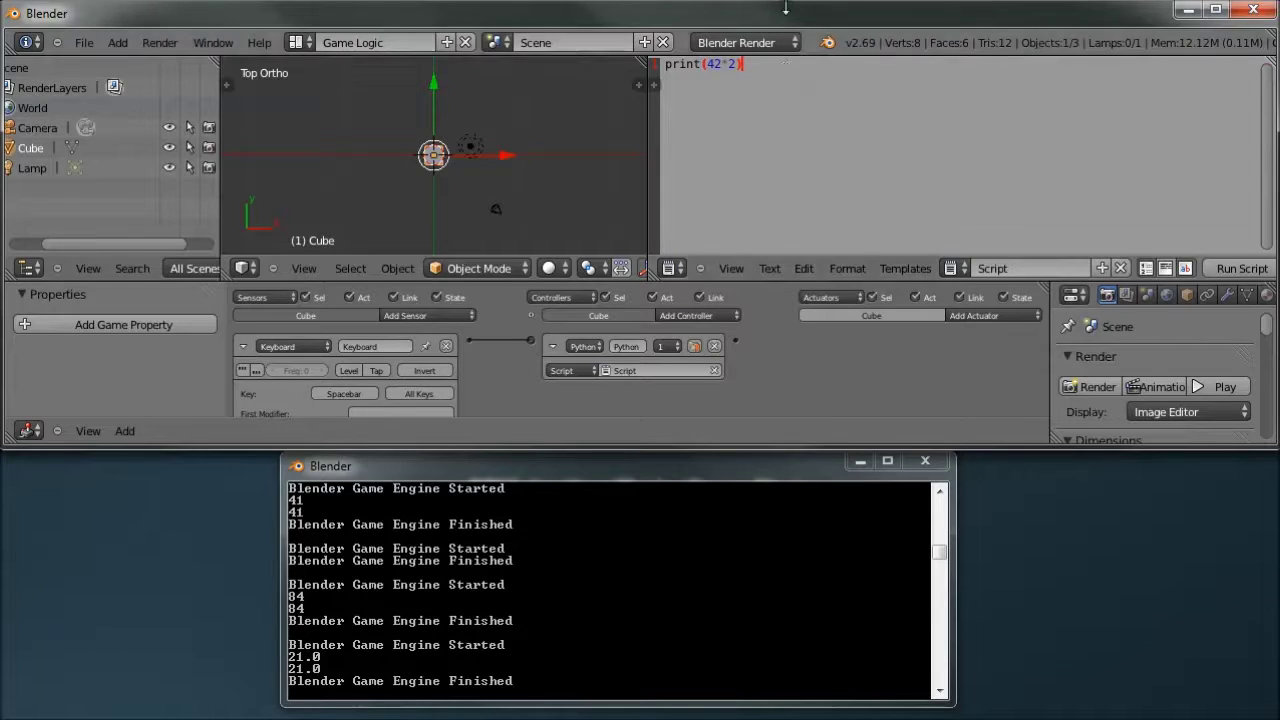
left_click(719, 64)
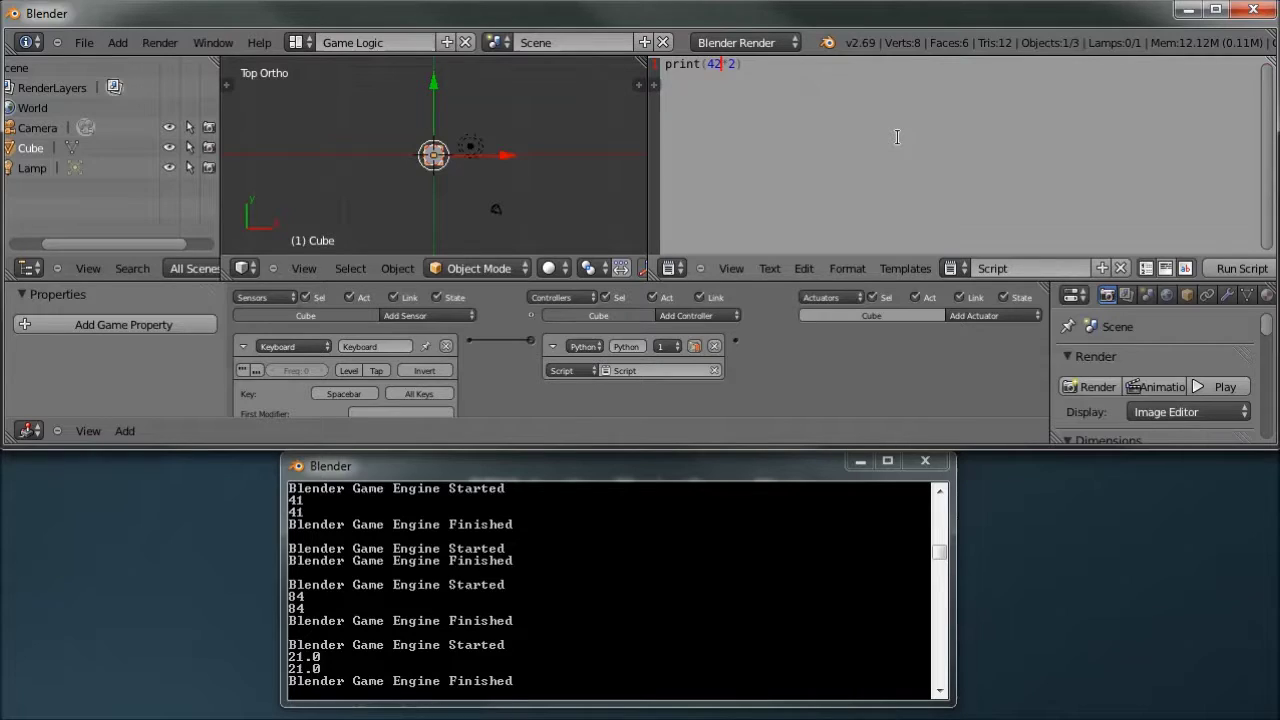
Replace the multiplication sign with a dot to make print(42.2).
key("Delete")
type(".")
left_click(742, 64)
Select and delete the number, leaving an empty print() call.
key("ctrl+a")
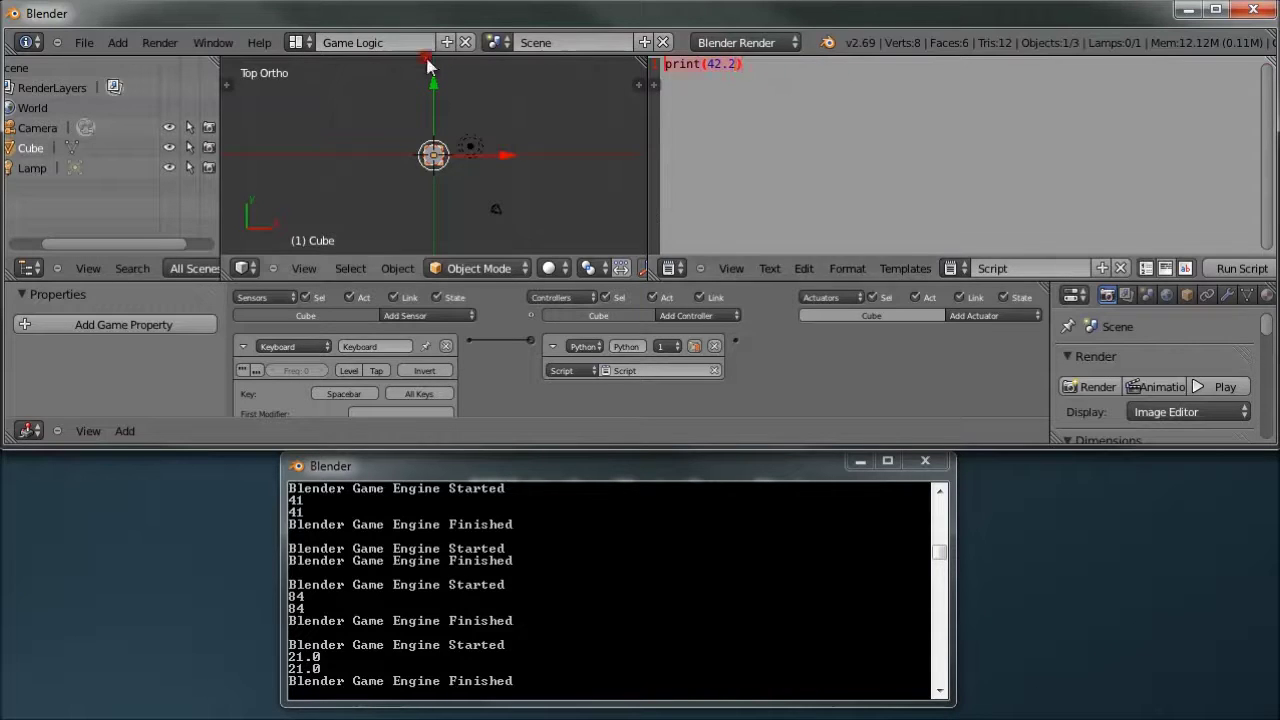
left_click_drag(704, 63, 742, 63)
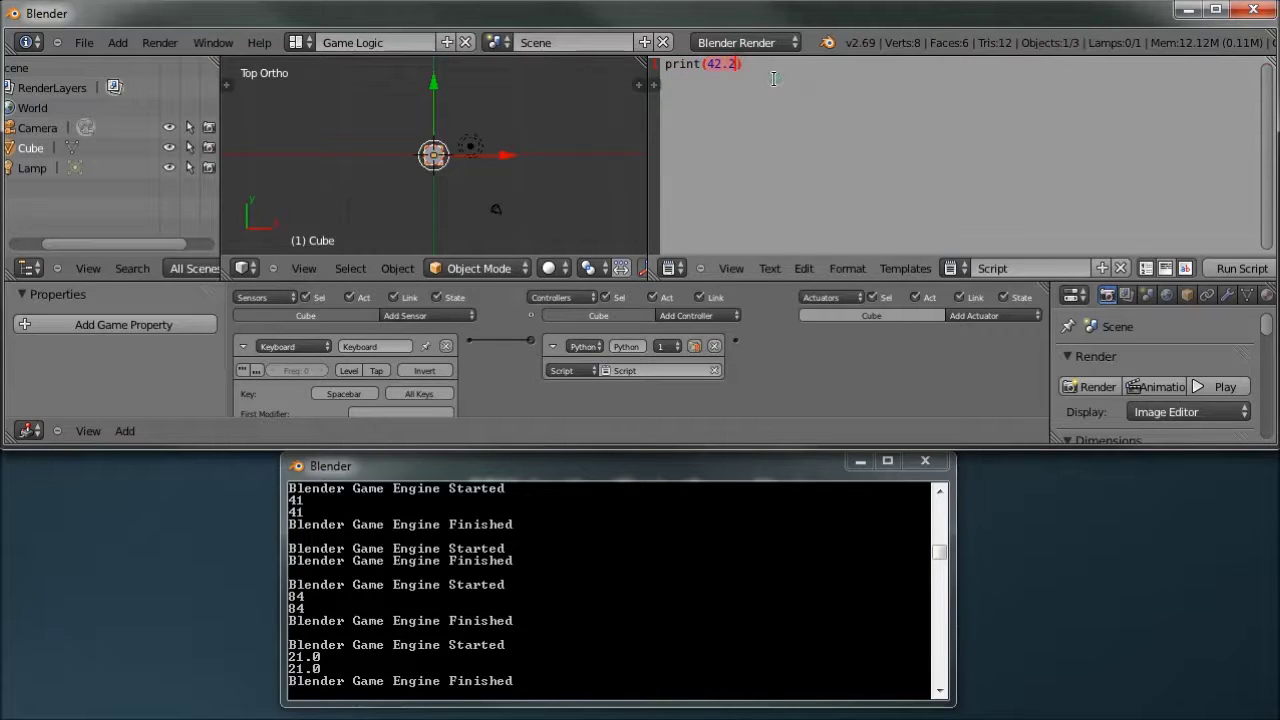
key("BackSpace")
left_click(768, 62)
left_click(707, 64)
Try True and then False as the print argument.
type("T")
type("rue")
key("BackSpace")
key("BackSpace")
key("BackSpace")
key("BackSpace")
type("False")
key("ctrl+a")
Experiment with single-quoted strings 'Hallo and 'def as the argument.
type("'")
type("Hallo")
Try multi-line triple-quoted strings '''Hallo and """Hallo with extra lines.
key("BackSpace")
key("BackSpace")
key("BackSpace")
key("BackSpace")
key("BackSpace")
key("BackSpace")
type("'")
type("def")
key("BackSpace")
key("BackSpace")
key("BackSpace")
key("BackSpace")
type("'''Hallo")
key("Return")
type("faeff")
key("Return")
type("\"\"\"")
key("BackSpace")
key("BackSpace")
key("BackSpace")
key("BackSpace")
key("BackSpace")
key("BackSpace")
key("BackSpace")
key("BackSpace")
key("BackSpace")
type("\"\"\"Hallo")
key("Return")
type("faef")
key("BackSpace")
key("BackSpace")
key("BackSpace")
Write print("Hallo") and run the game, printing Hallo twice.
type("print(\"Hallo\")")
type("p")
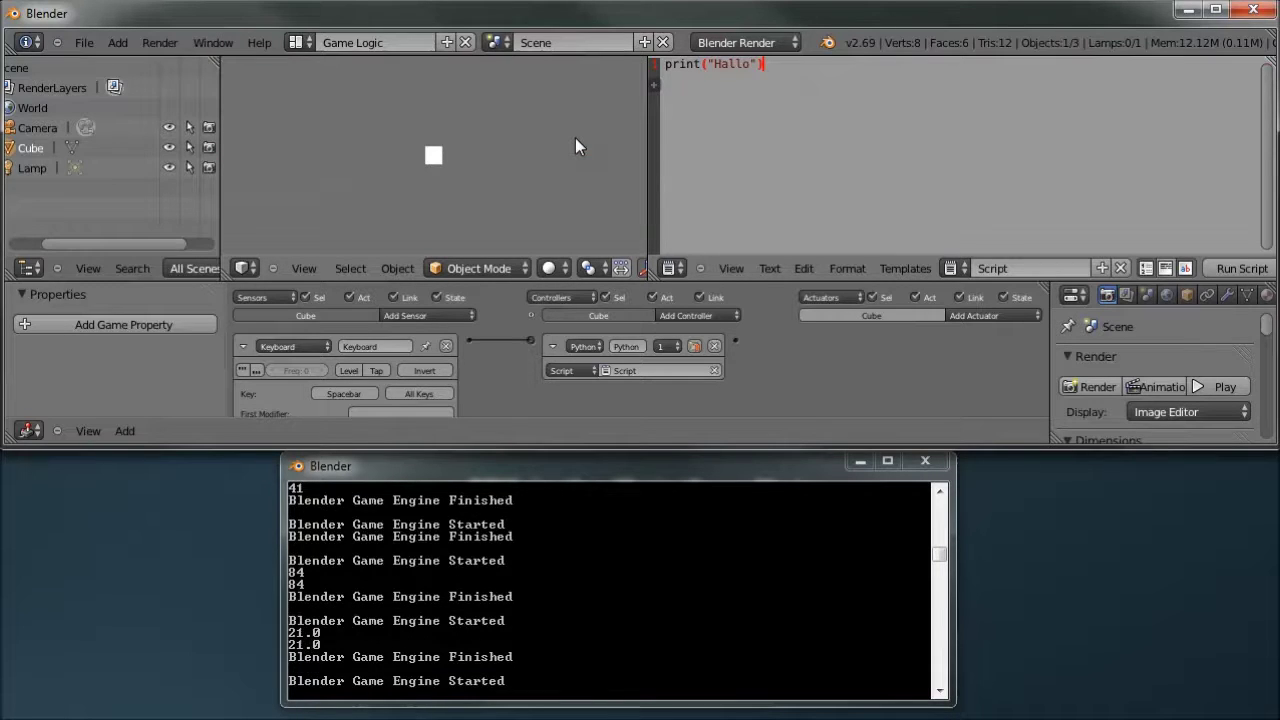
key("space")
key("Escape")
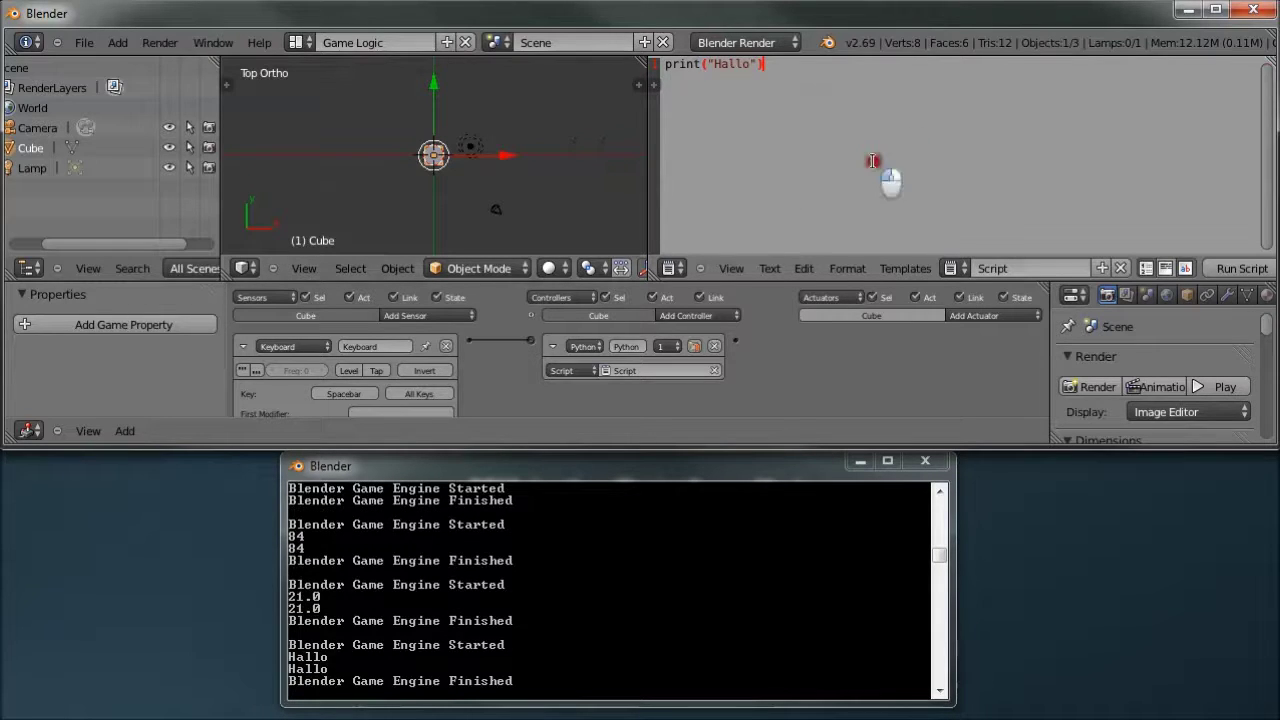
left_click(846, 81)
Extend to print("Hallo"+" Welt!"), run it to print Hallo Welt!, then delete the plus.
type("\"")
type("\"")
type(" Welt!\"")
type(")")
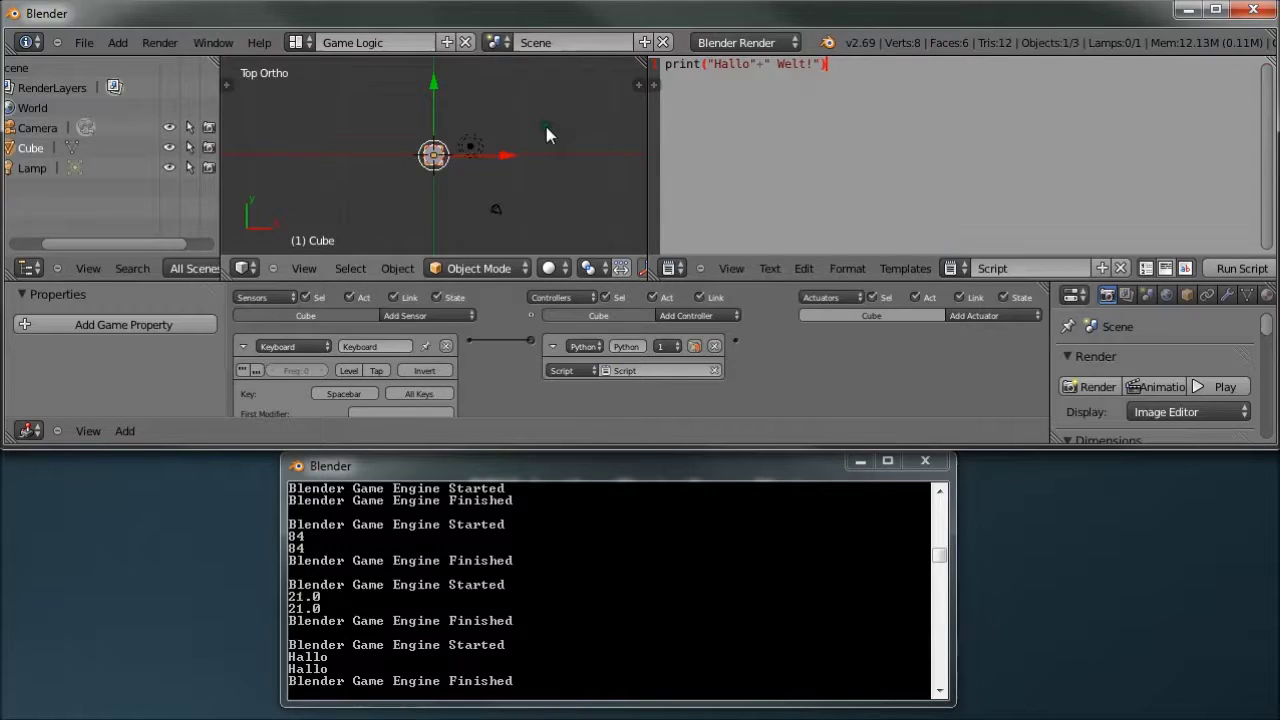
type("p")
key("space")
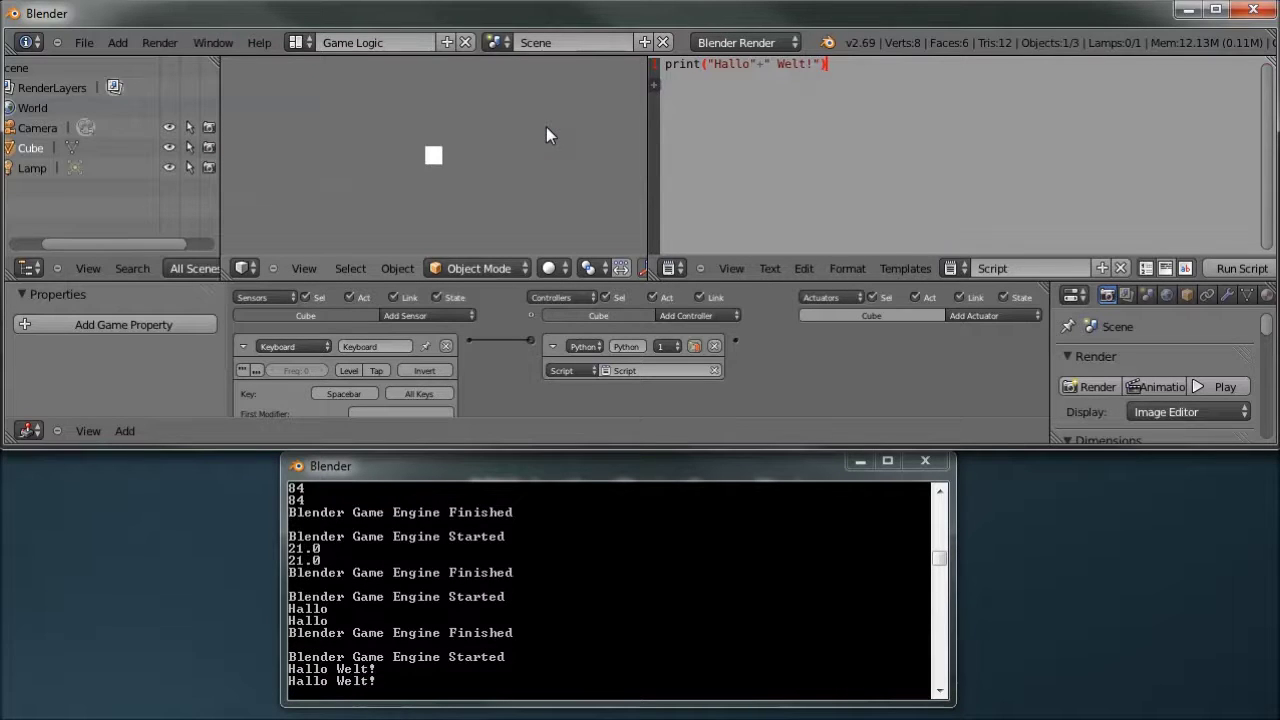
key("Escape")
left_click(762, 64)
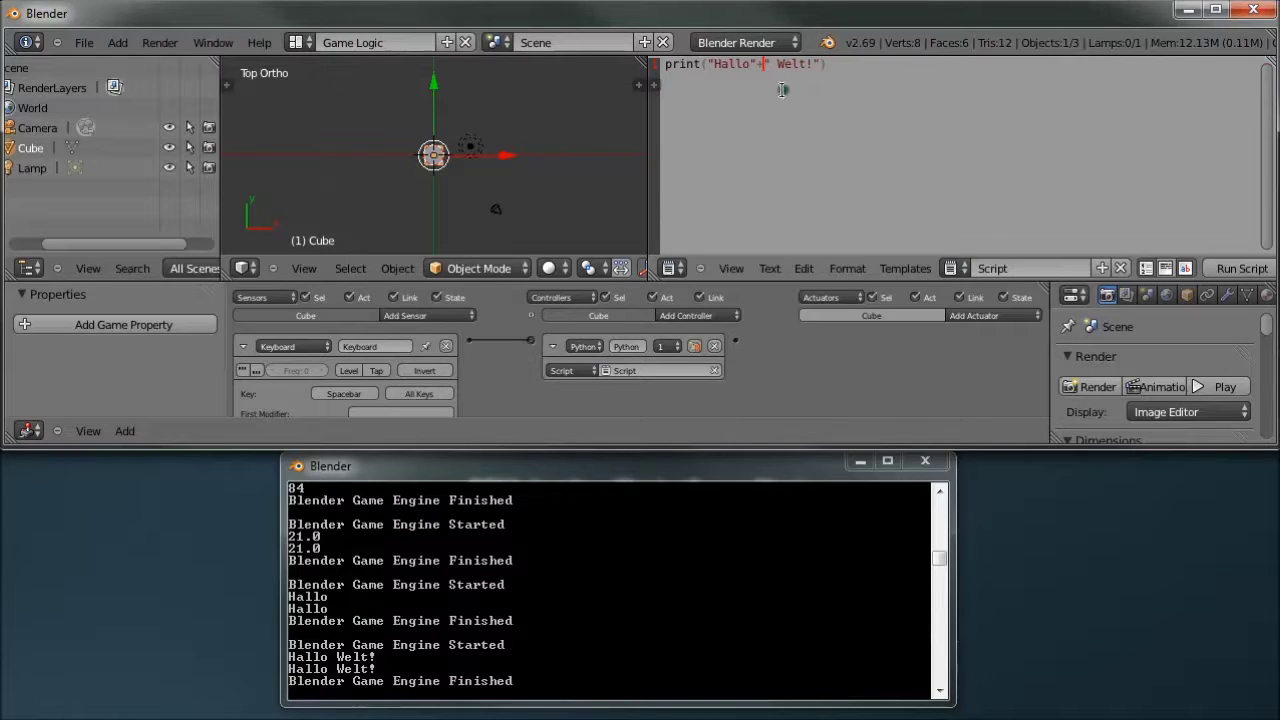
key("BackSpace")
Replace +" Welt!" with *3 and run the game, printing HalloHalloHallo.
left_click_drag(758, 64, 814, 64)
key("BackSpace")
type("*3")
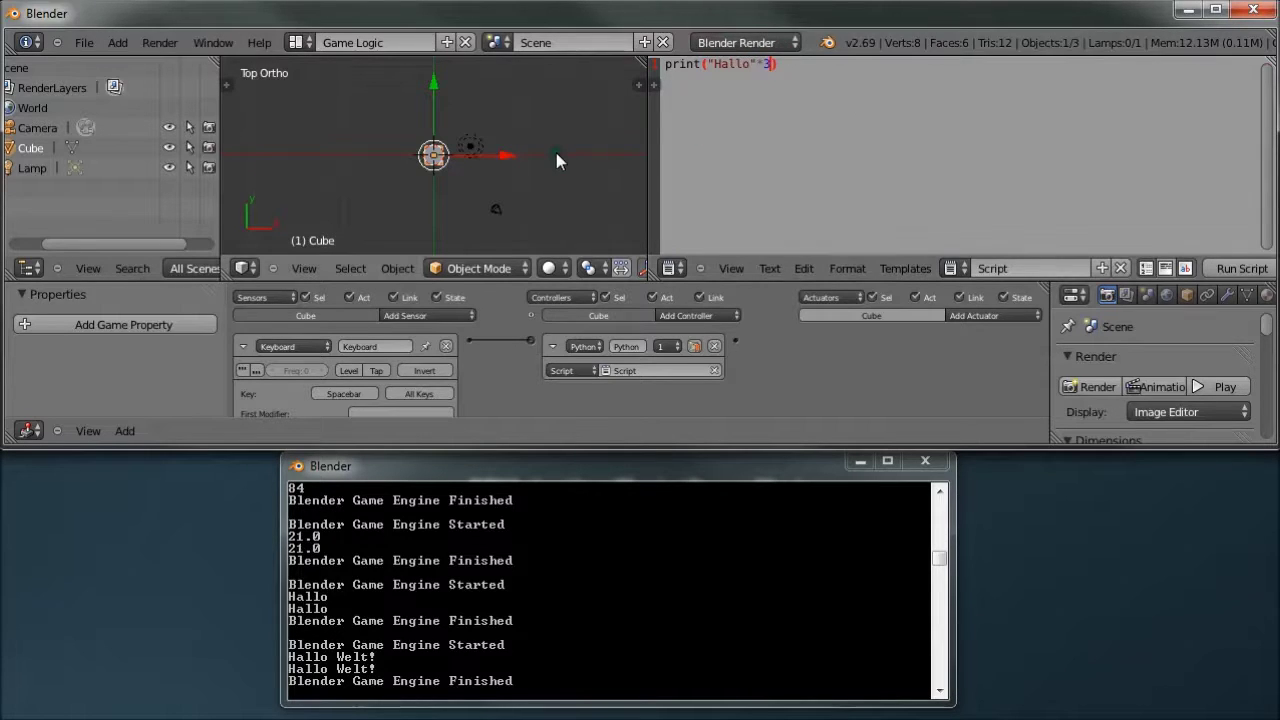
type("p")
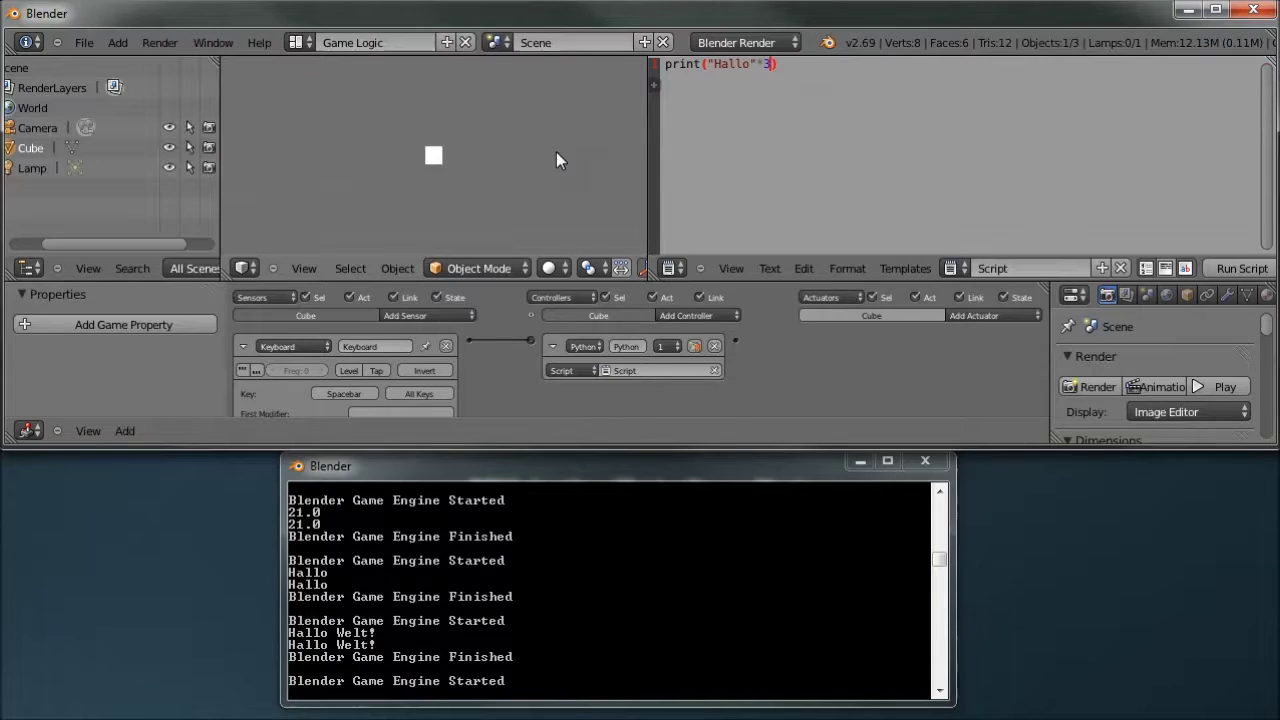
key("space")
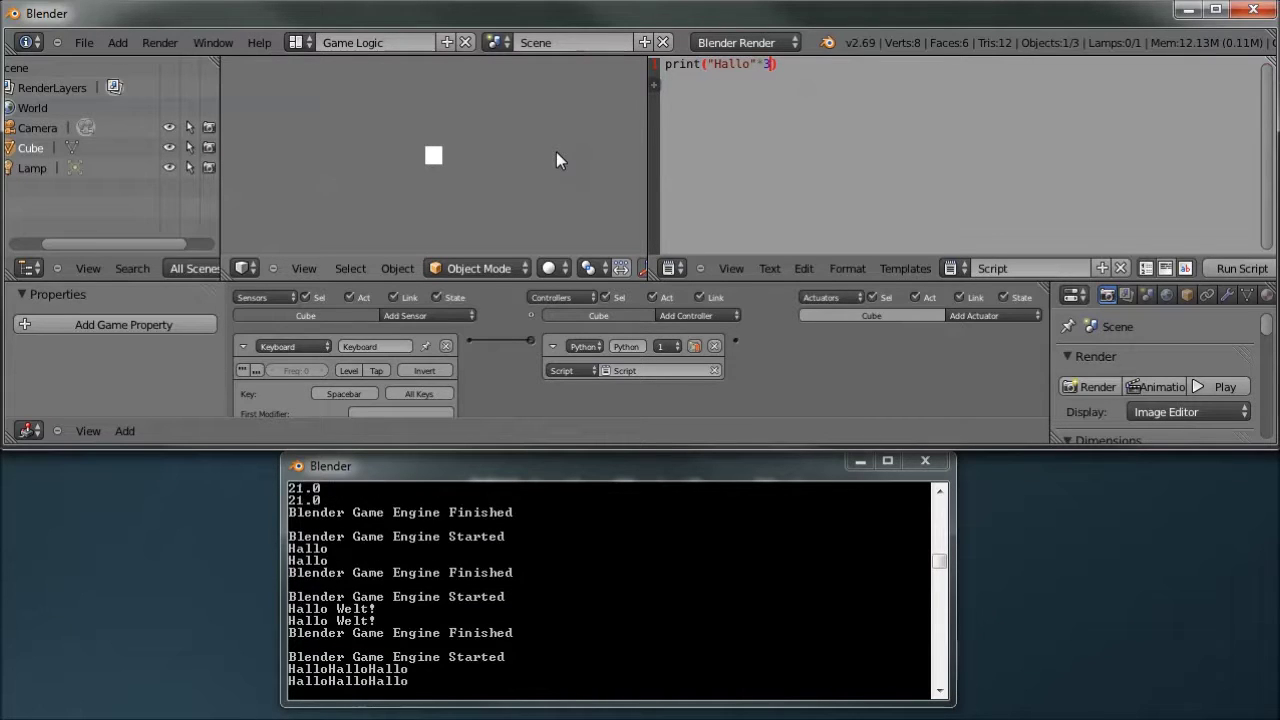
key("Escape")
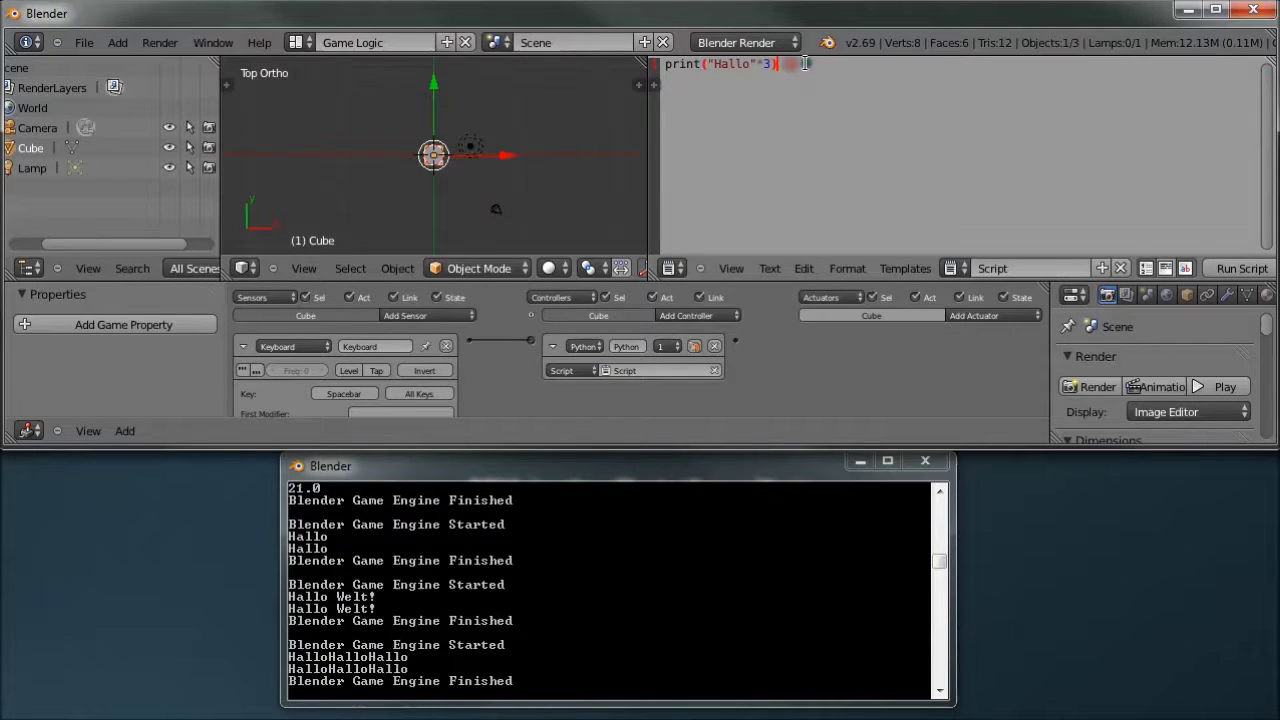